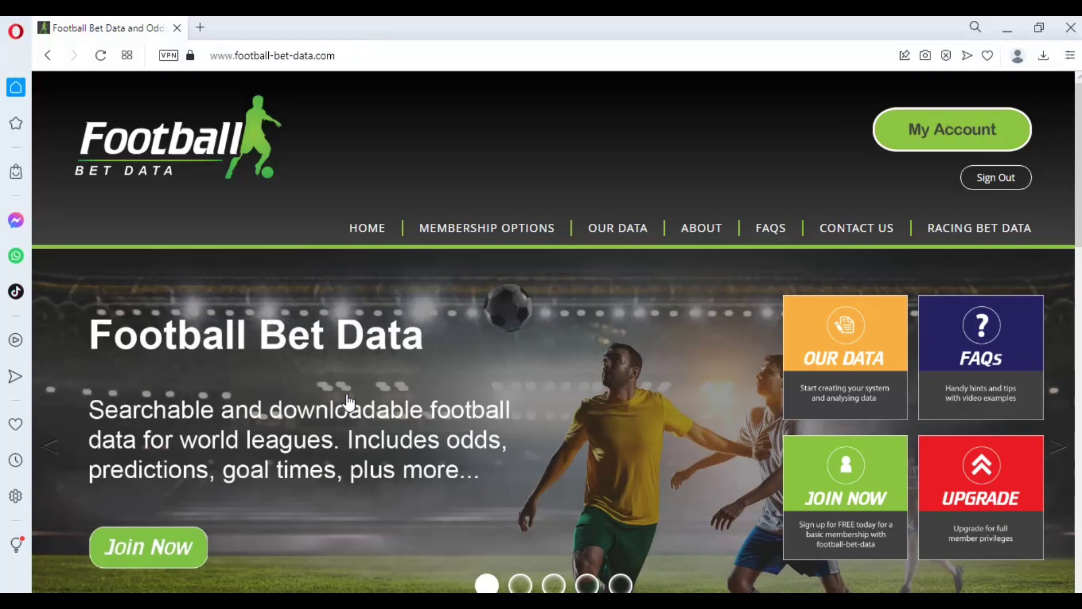
- Open the Fixtures & Results data page and bring its league and season filters into view
mouse_move(634, 228)
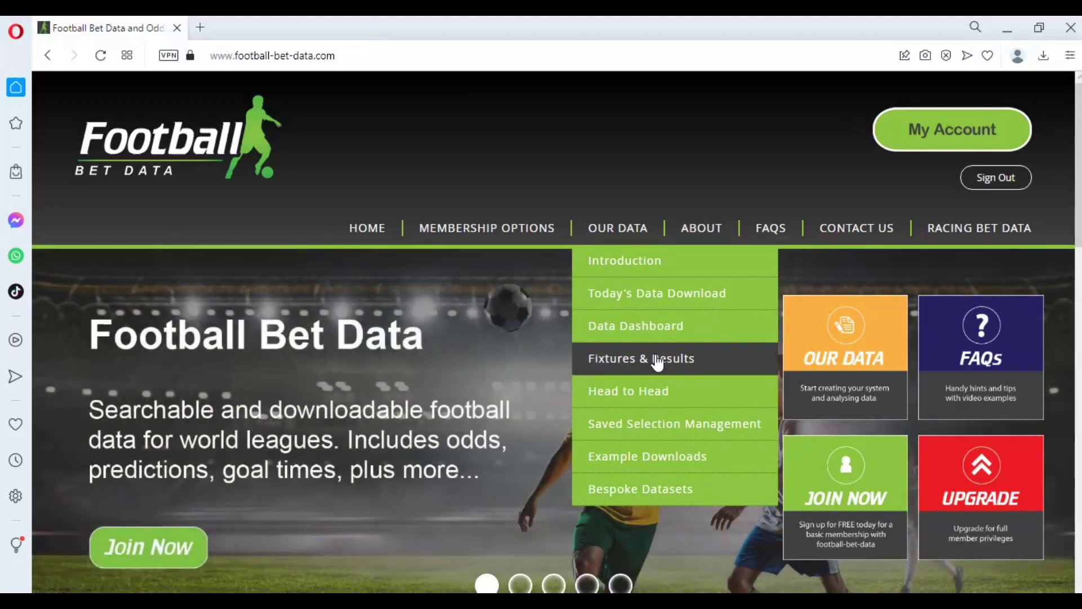
click(656, 361)
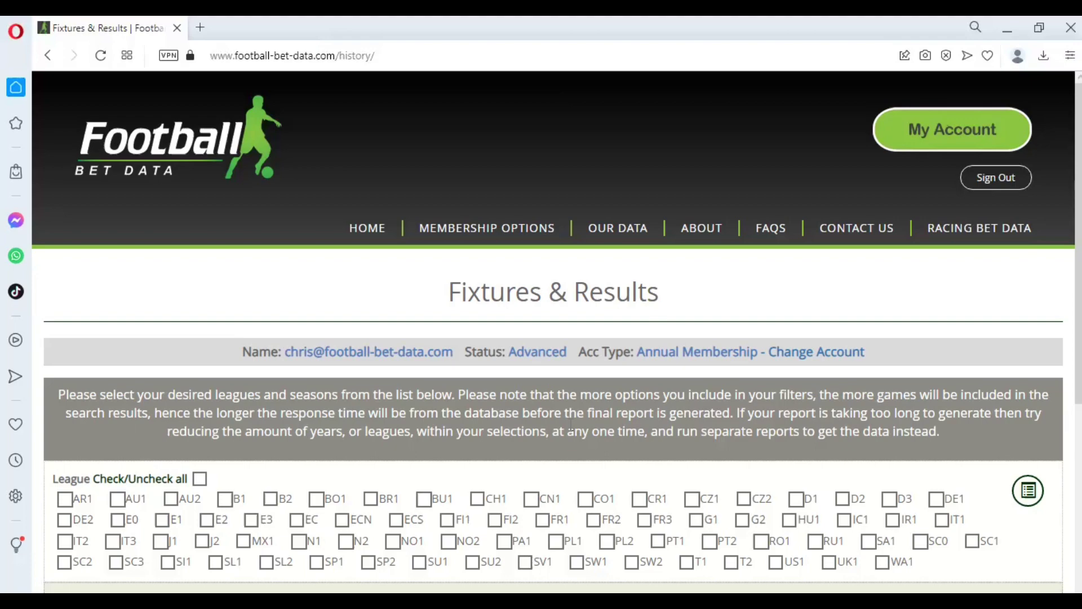
scroll(568, 421, down, 3)
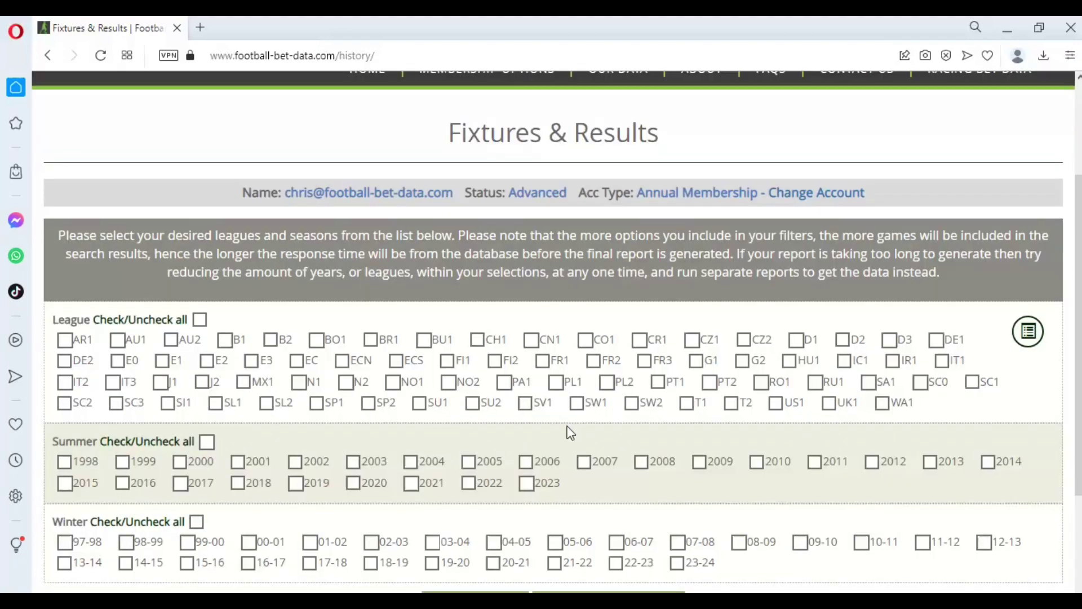
- Export the results for league E1 and winter season 23-24 to Excel, and open the downloaded workbook
click(163, 360)
click(677, 563)
scroll(702, 516, down, 2)
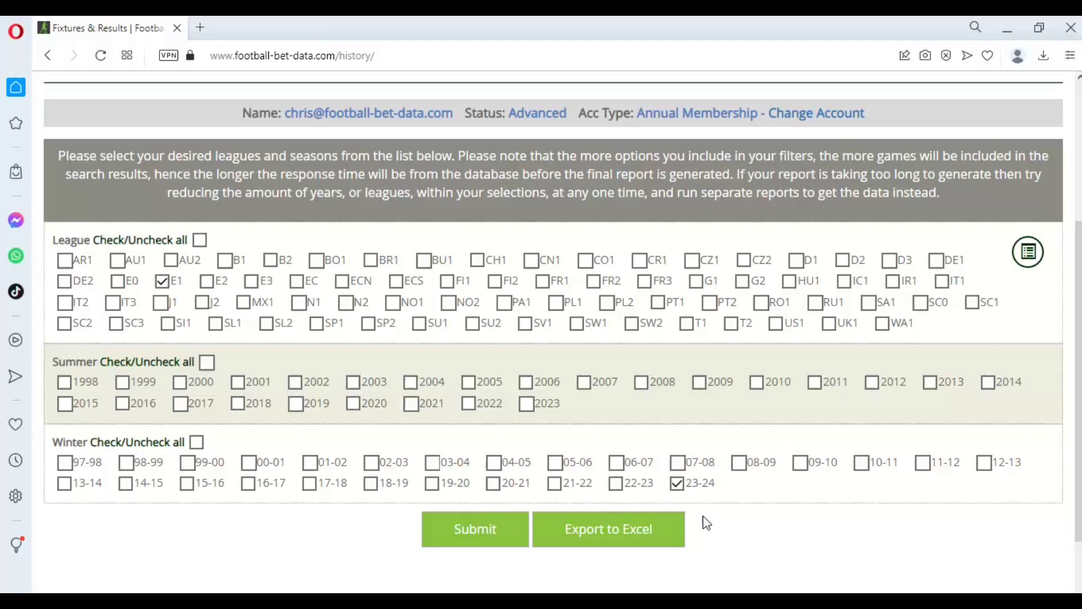
click(637, 540)
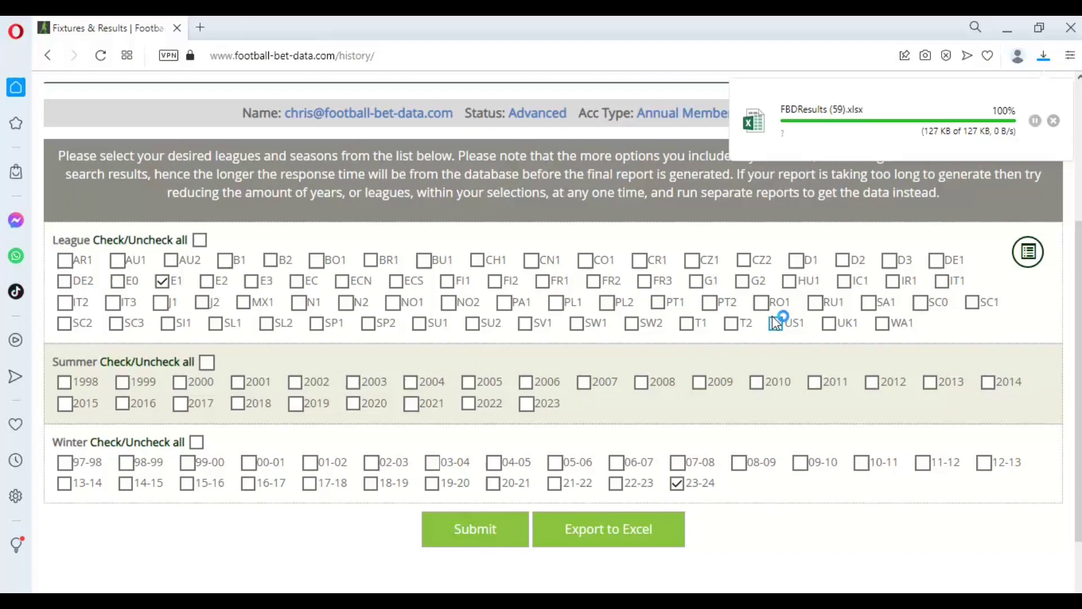
click(840, 117)
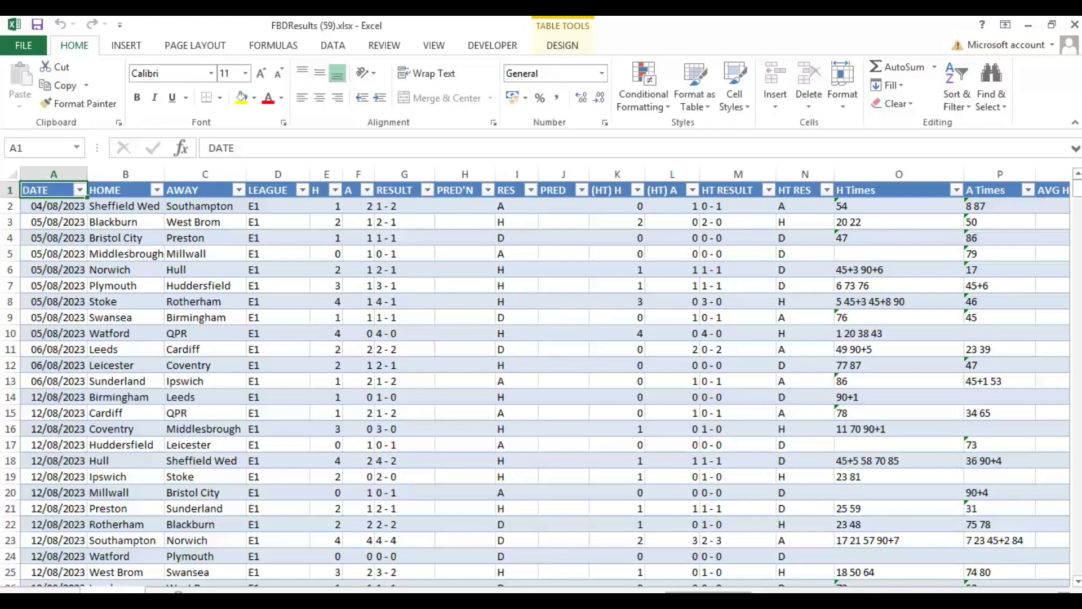
- Select cell A2 in Expected vs Actual.xlsm, and copy all data rows below the header in FBDResults (59).xlsx
click(635, 529)
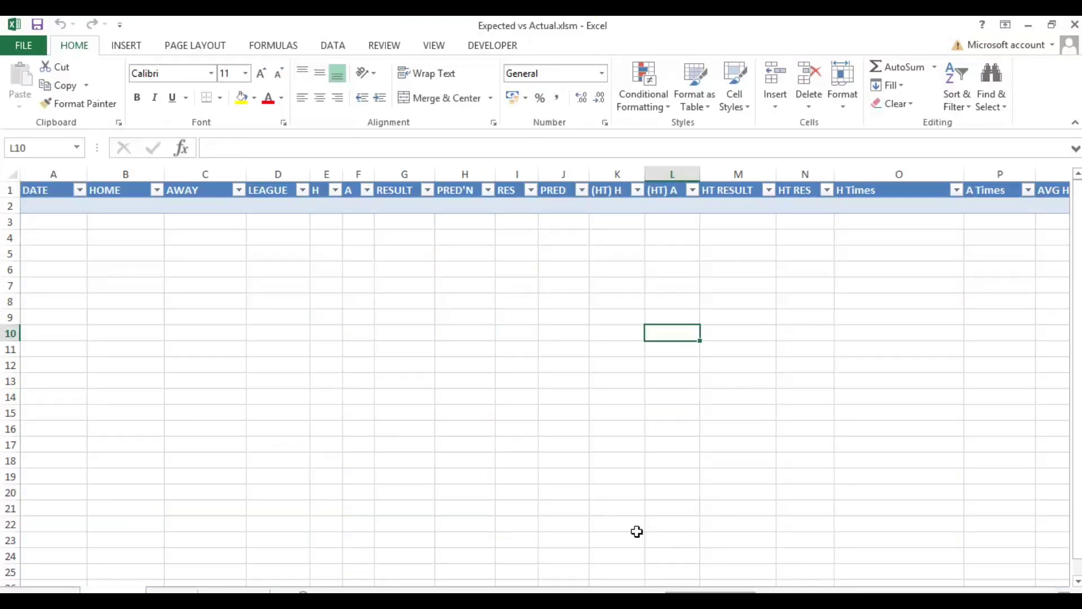
click(64, 206)
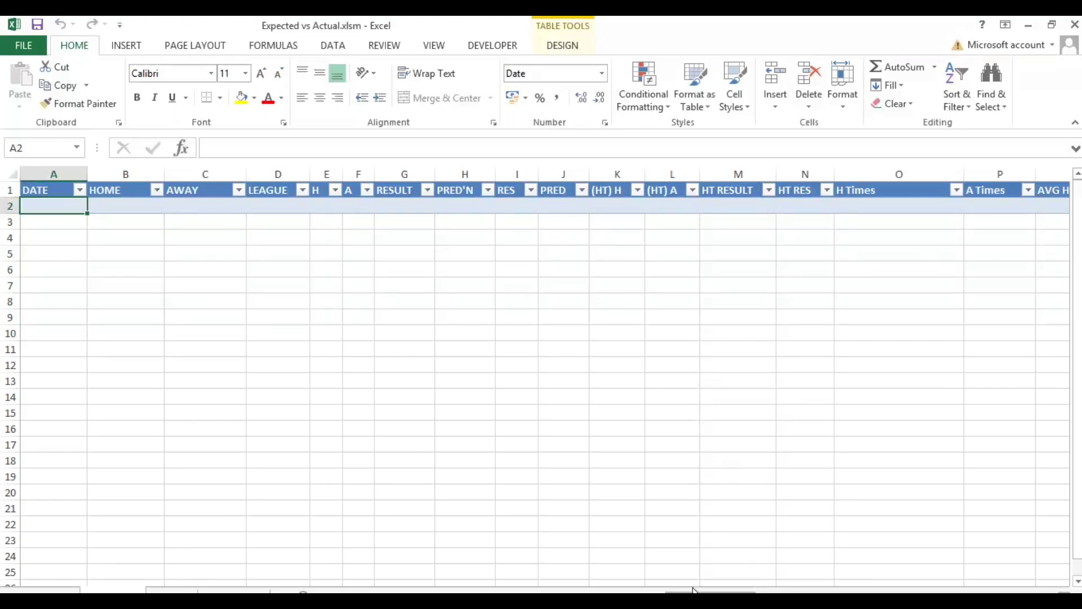
mouse_move(708, 600)
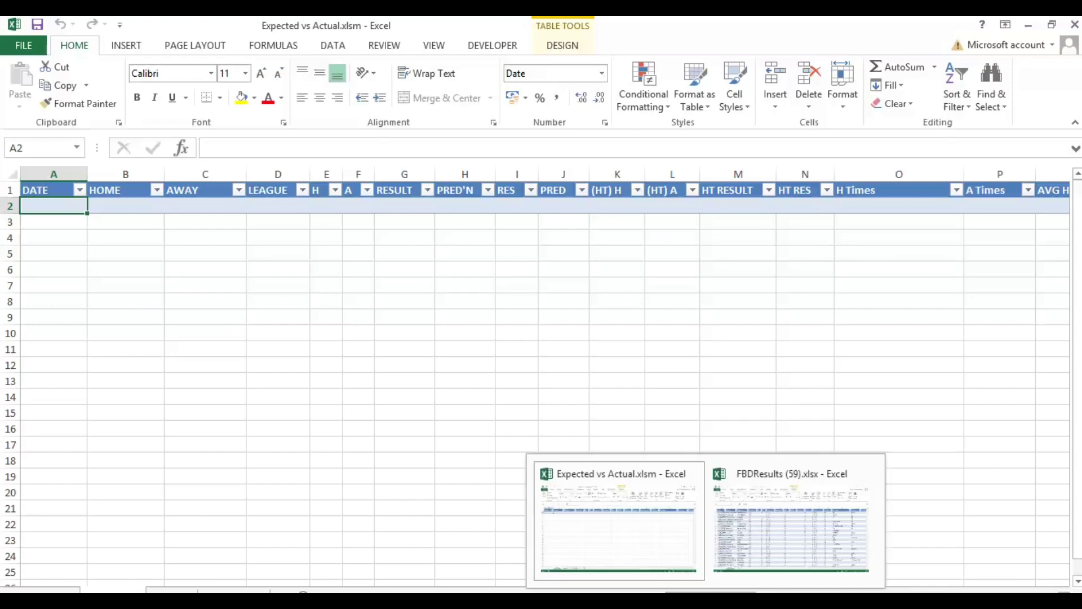
click(735, 583)
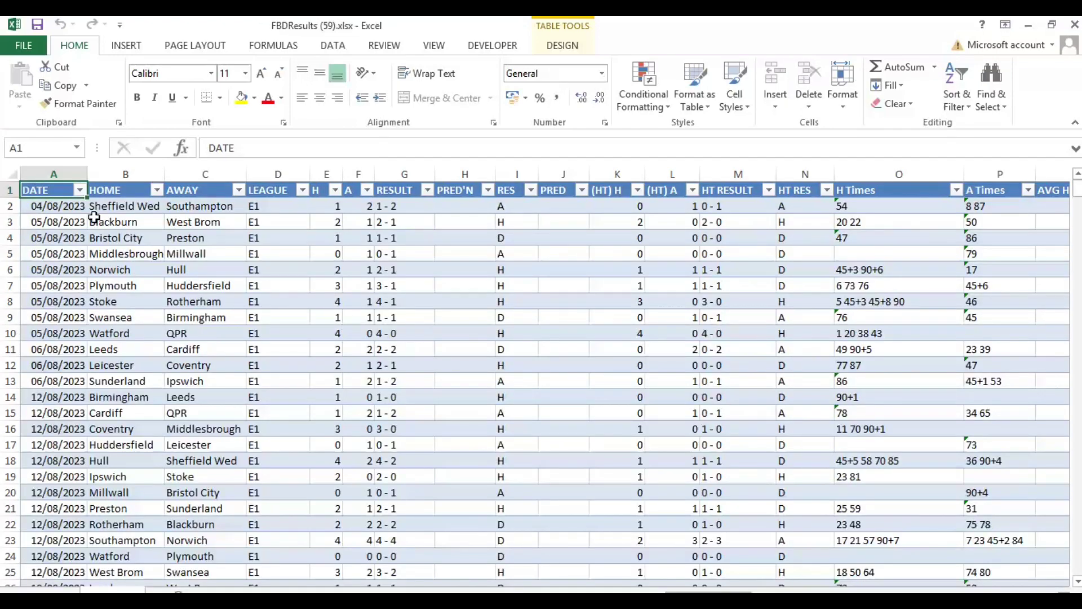
key(Down)
key(ctrl+shift+Right)
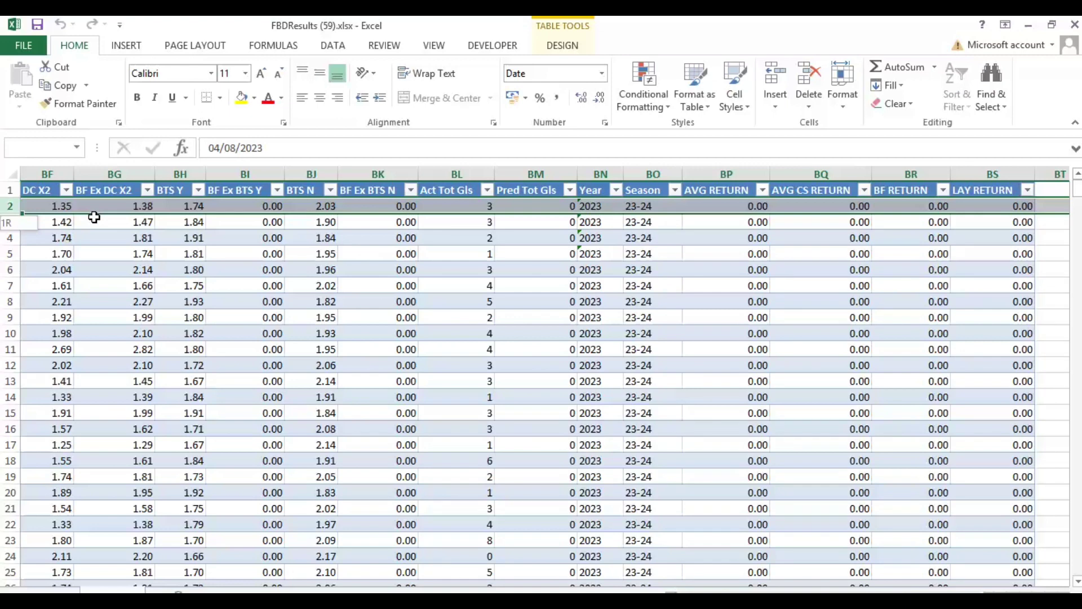
key(ctrl+shift+Down)
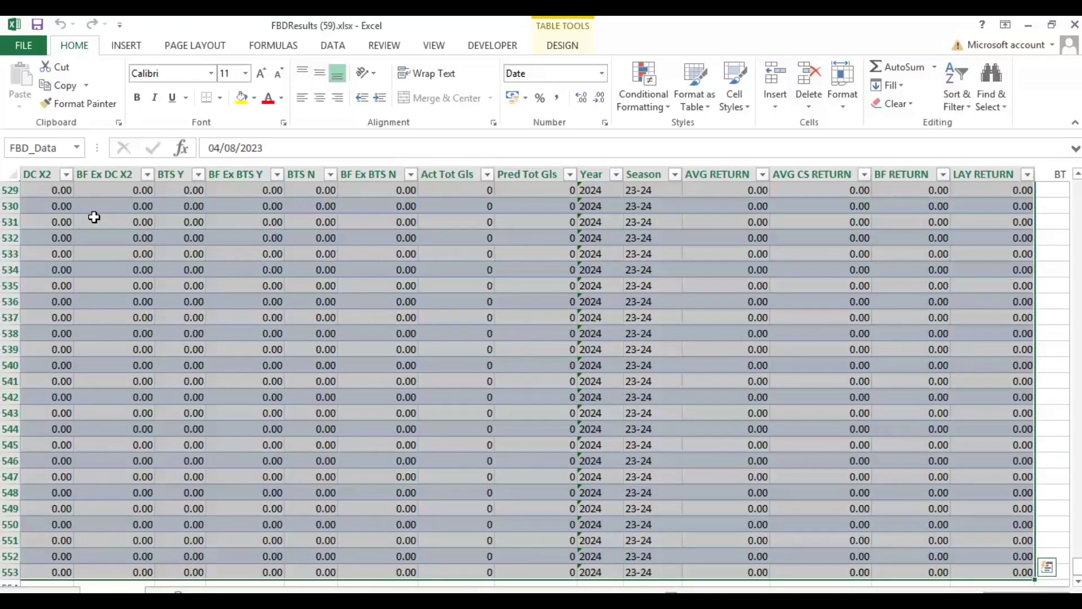
key(ctrl+c)
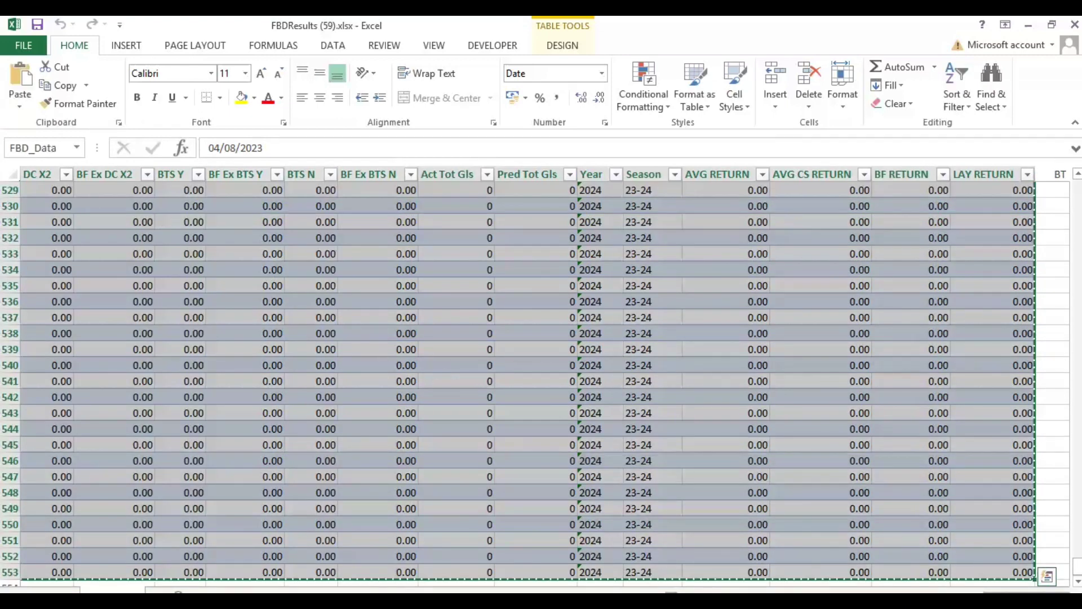
- Paste the copied match data into the table in Expected vs Actual.xlsm, starting at cell A2
click(616, 530)
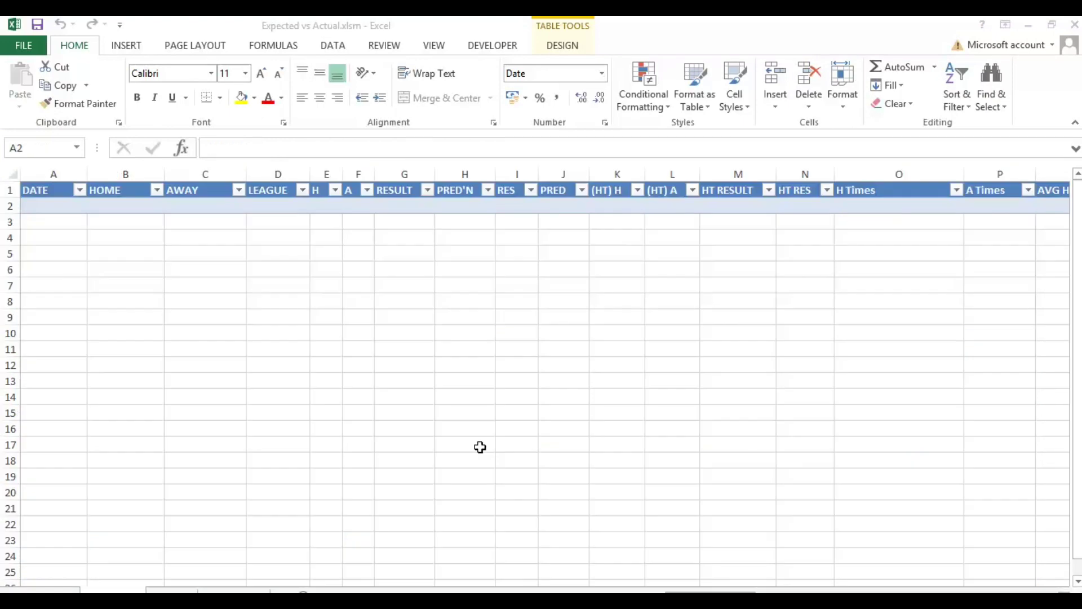
click(80, 200)
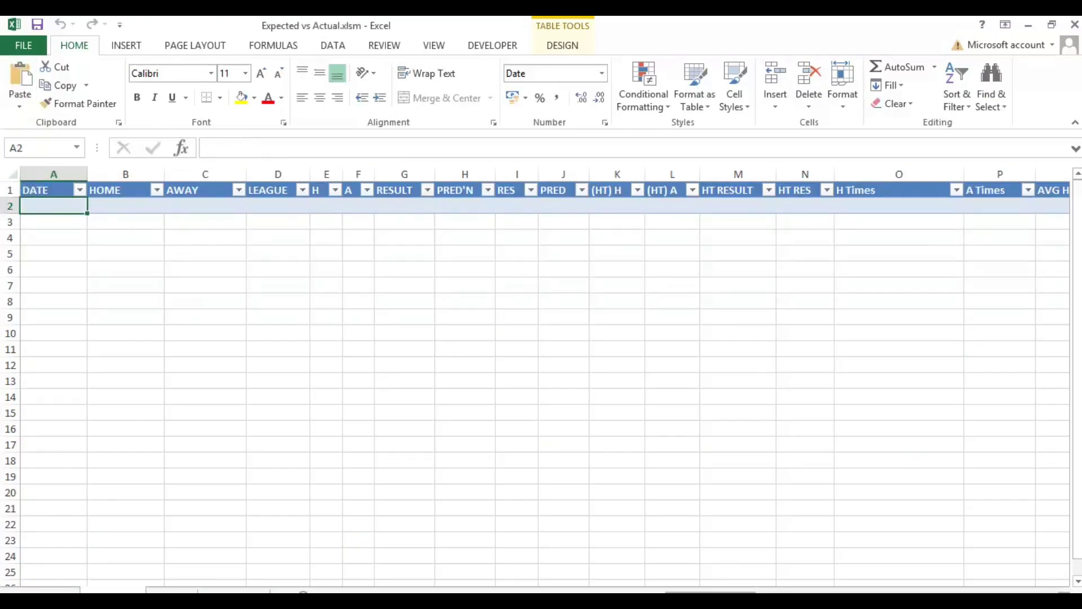
mouse_move(710, 591)
mouse_down()
mouse_move(1023, 591)
mouse_move(710, 592)
mouse_up()
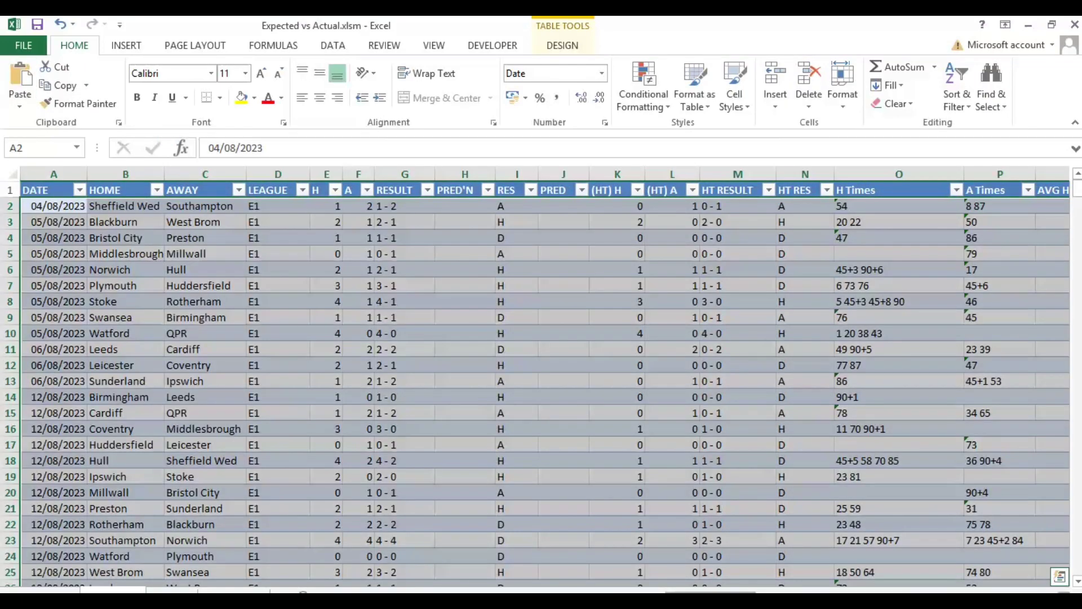
- Examine the calculated columns after LAY RETURN, checking the HW % formula in BT2 against its BF EX H ODDS source column
drag(711, 591, 1023, 591)
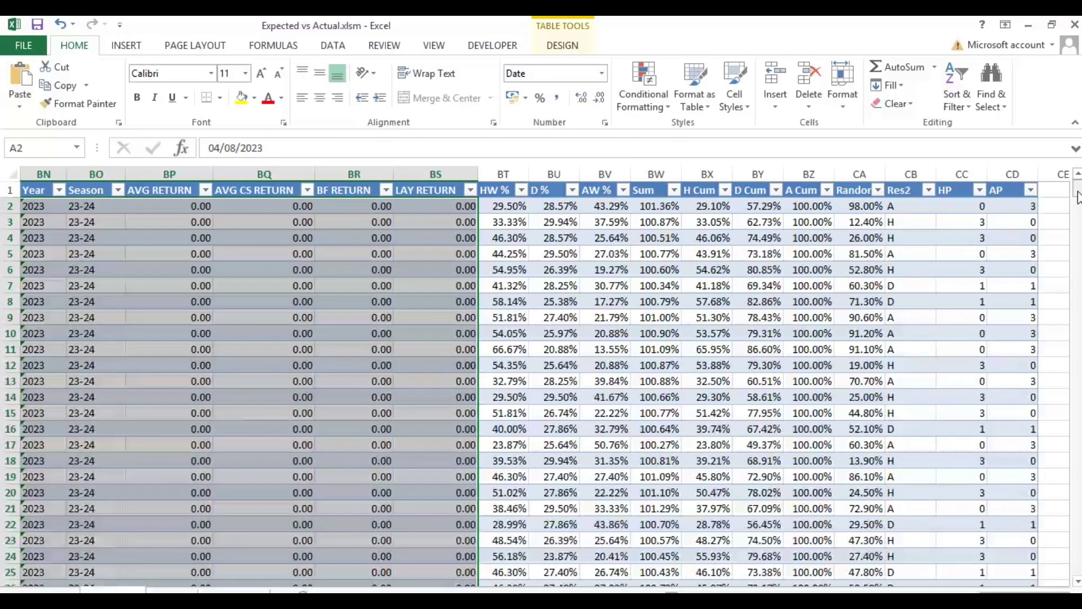
mouse_move(1077, 191)
mouse_down()
mouse_move(1076, 566)
mouse_move(1077, 189)
mouse_up()
mouse_move(845, 591)
mouse_down()
mouse_move(721, 591)
mouse_move(848, 592)
mouse_up()
click(499, 206)
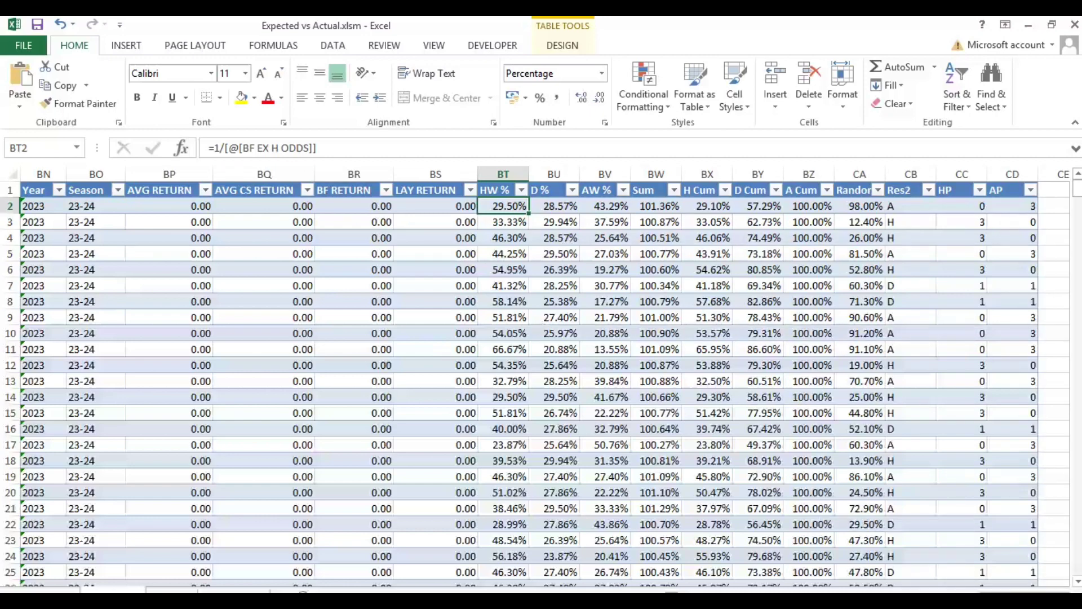
drag(1043, 592, 811, 592)
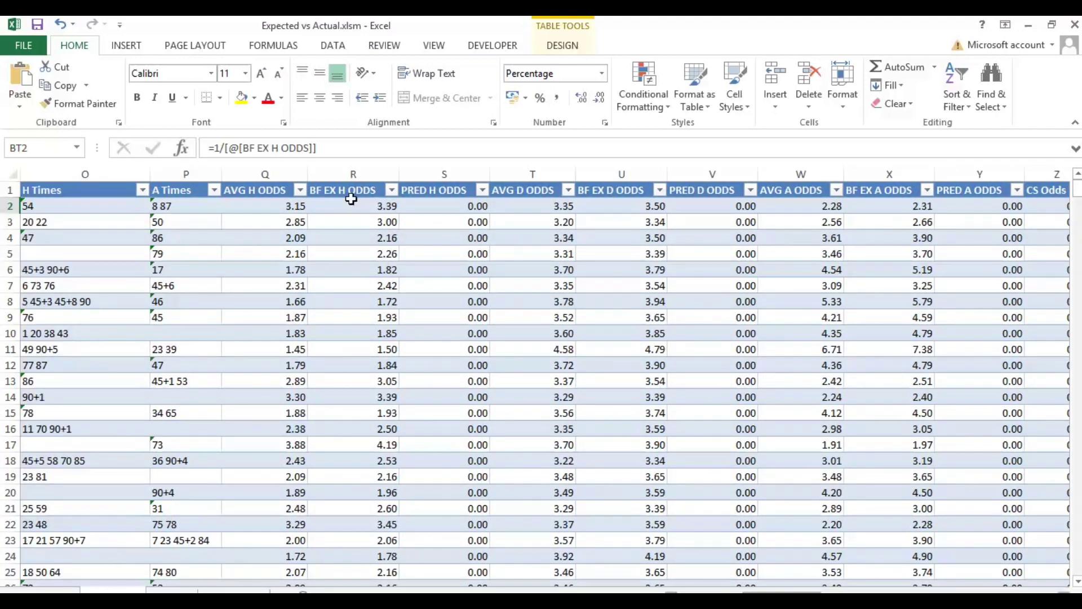
key(ctrl+BackSpace)
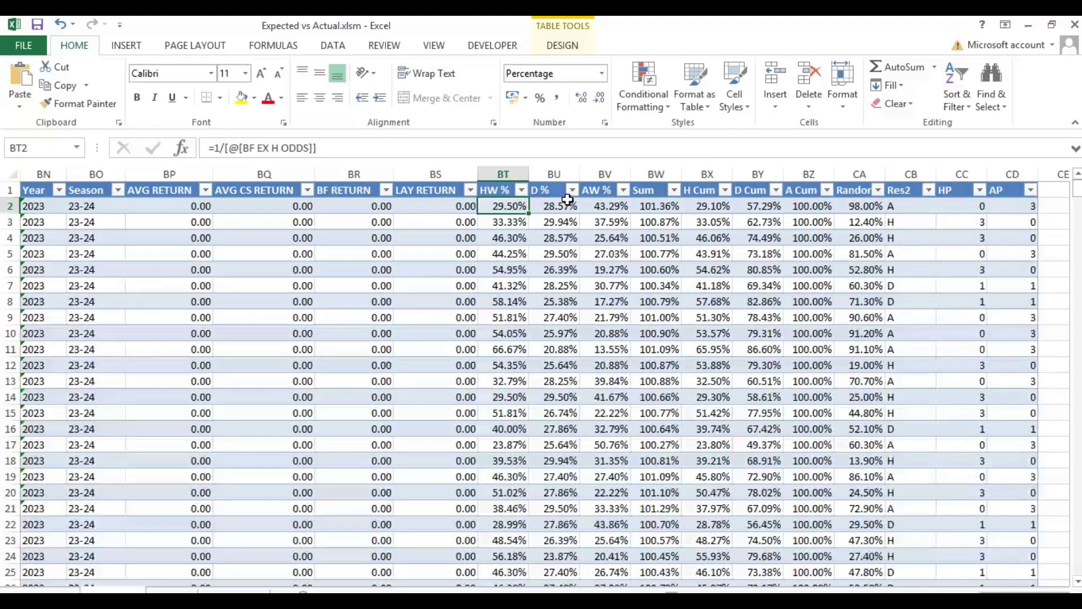
- Compare the HW %, D % and AW % formulas in row 2, and switch to the Fixtures & Results page in the browser
click(566, 204)
click(607, 209)
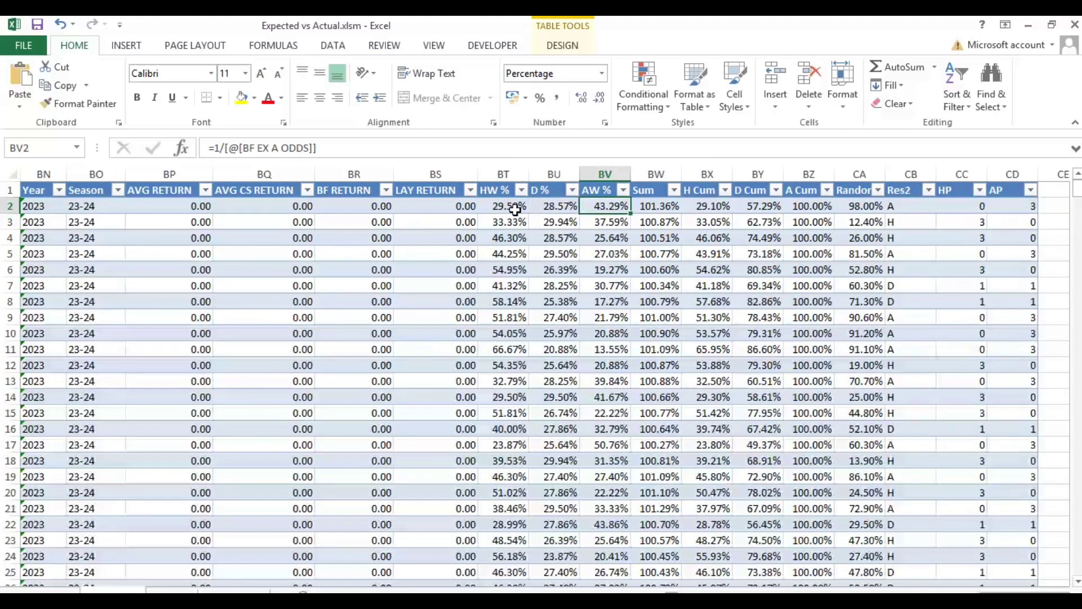
click(512, 210)
click(555, 208)
click(600, 210)
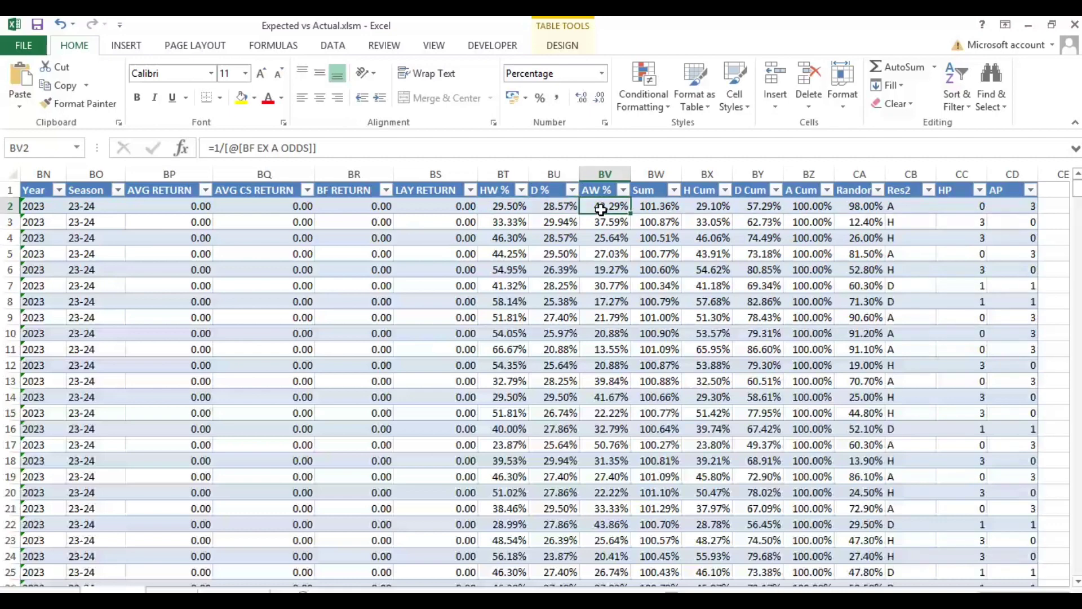
click(496, 205)
click(558, 210)
click(600, 208)
key(alt+Tab)
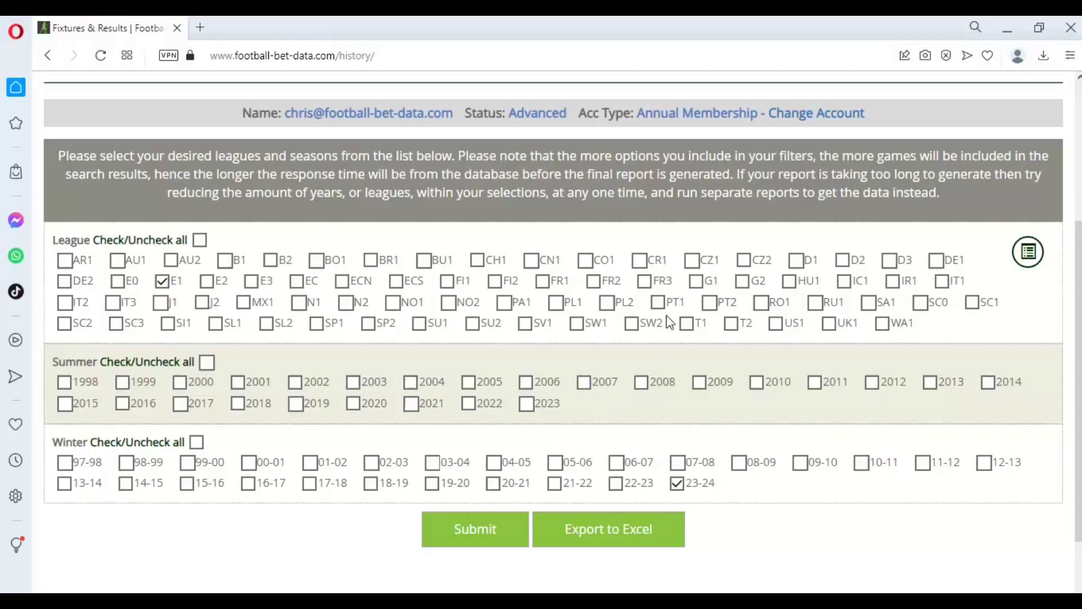
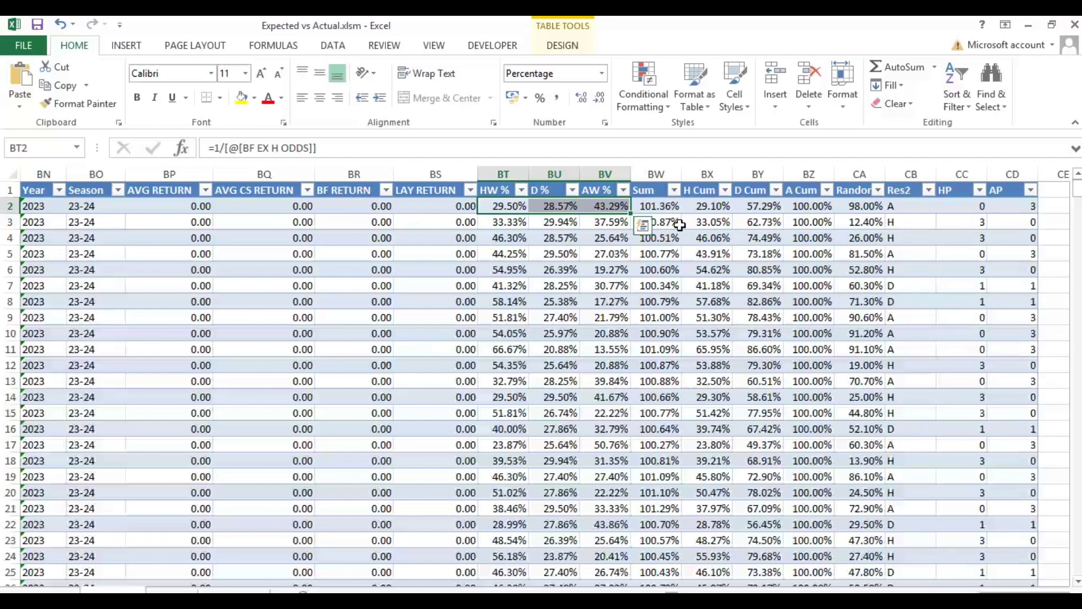
- Back in Expected vs Actual.xlsm, examine the Sum column and the H Cum, D Cum and A Cum formulas in row 2
drag(670, 235, 671, 268)
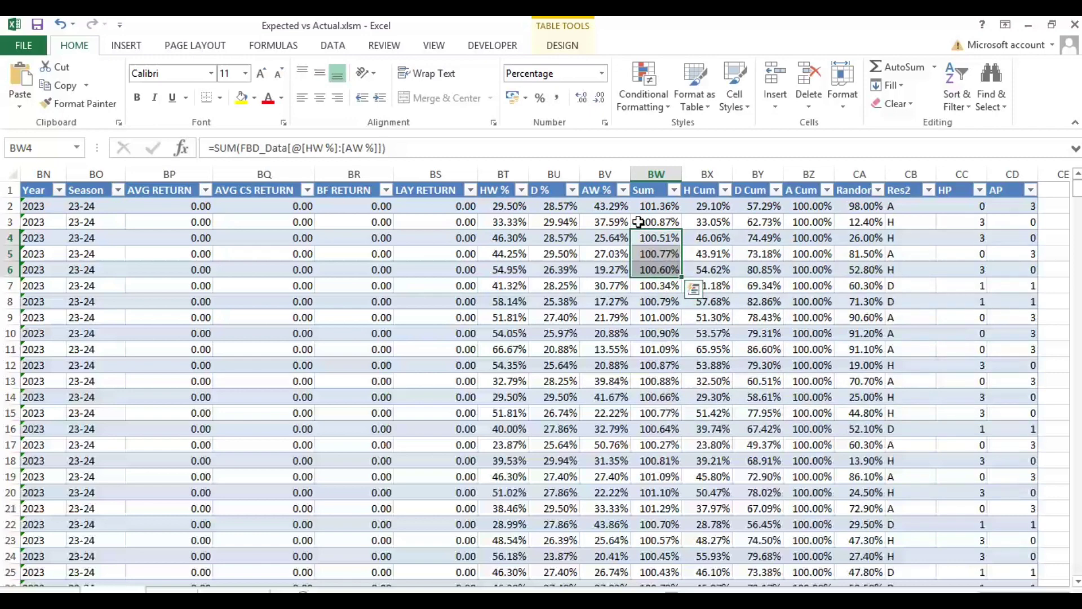
click(699, 204)
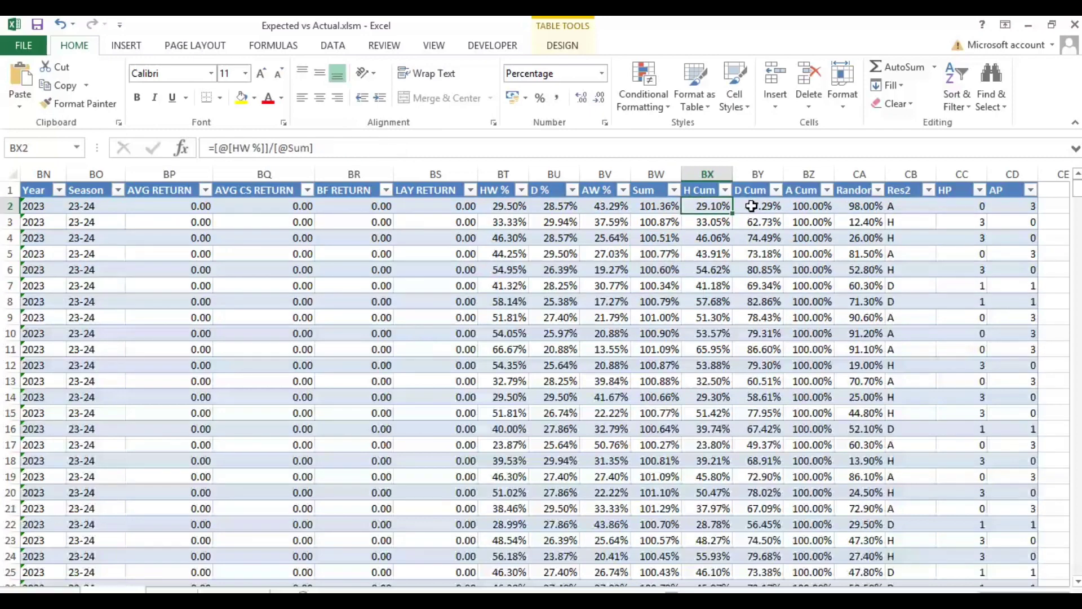
click(752, 205)
click(796, 207)
click(701, 208)
click(752, 207)
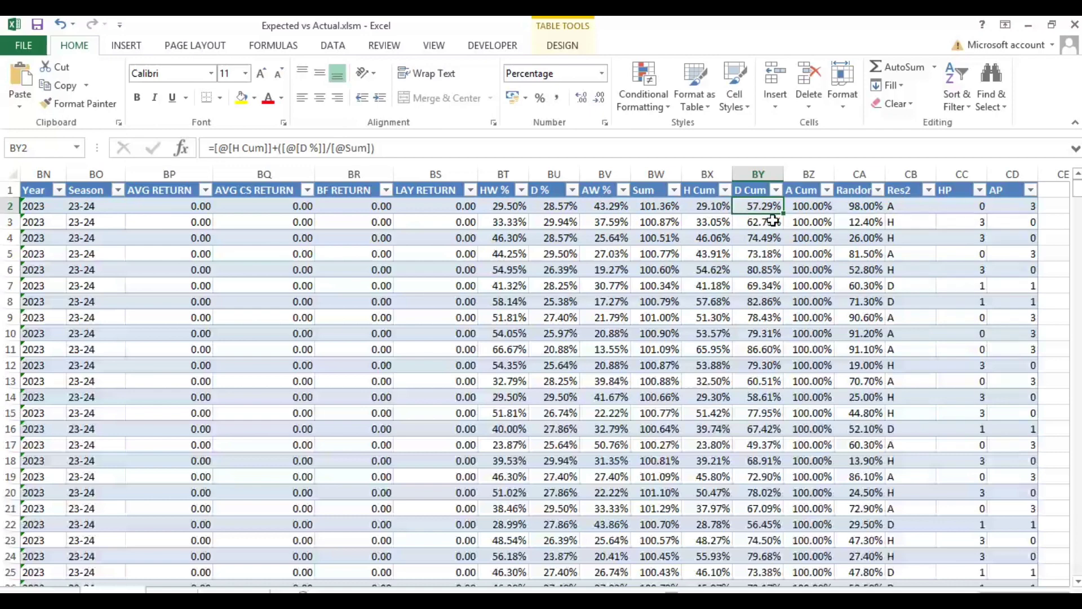
click(808, 208)
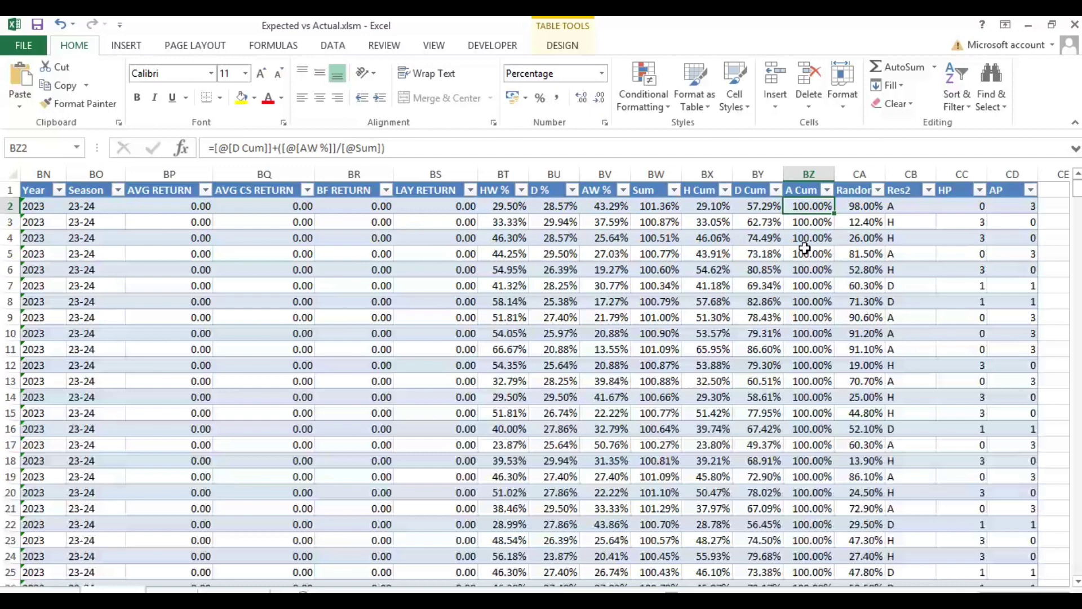
- Examine the random number formula in CA2 and the Res2 result formula across several rows of column CB
click(859, 208)
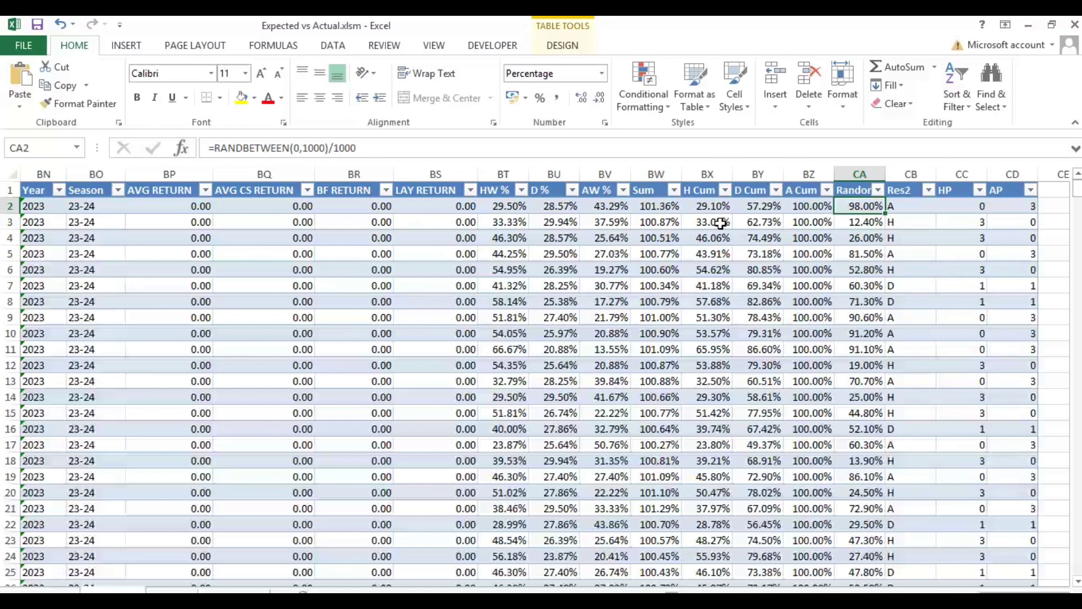
click(899, 225)
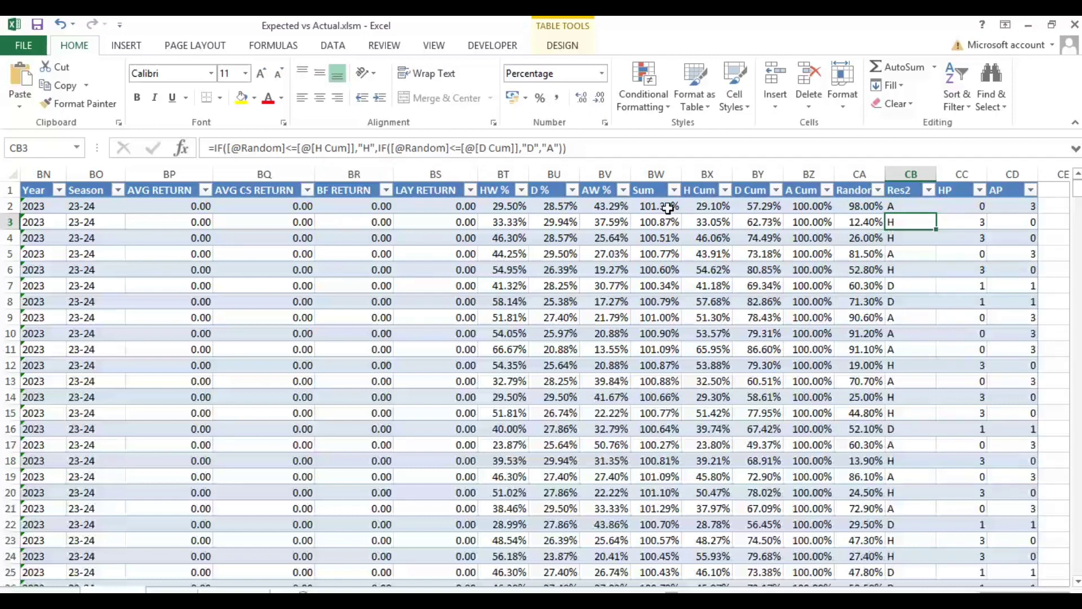
click(897, 288)
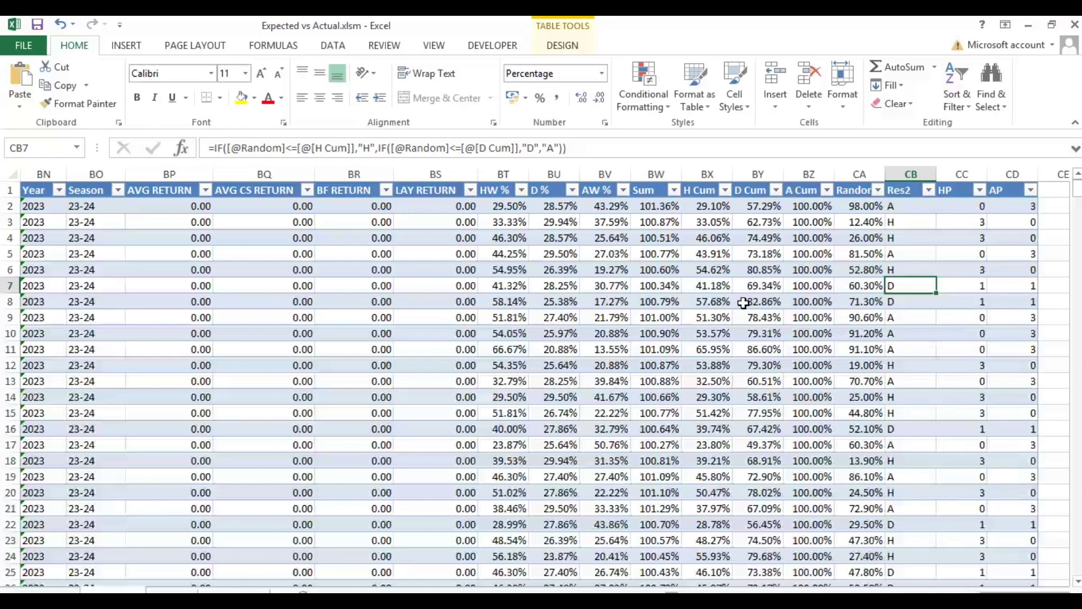
click(898, 303)
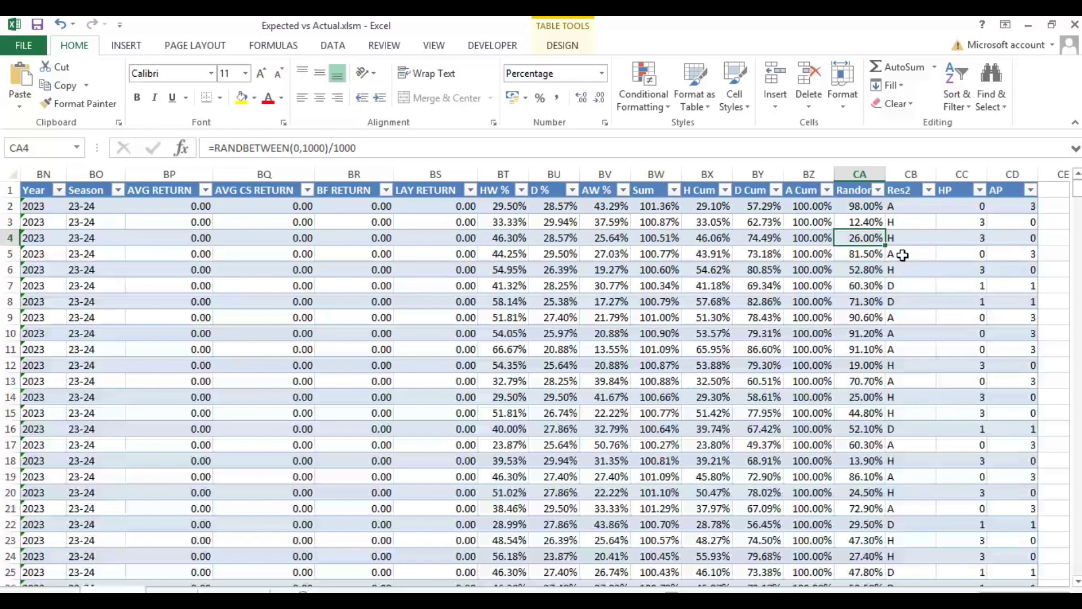
click(902, 238)
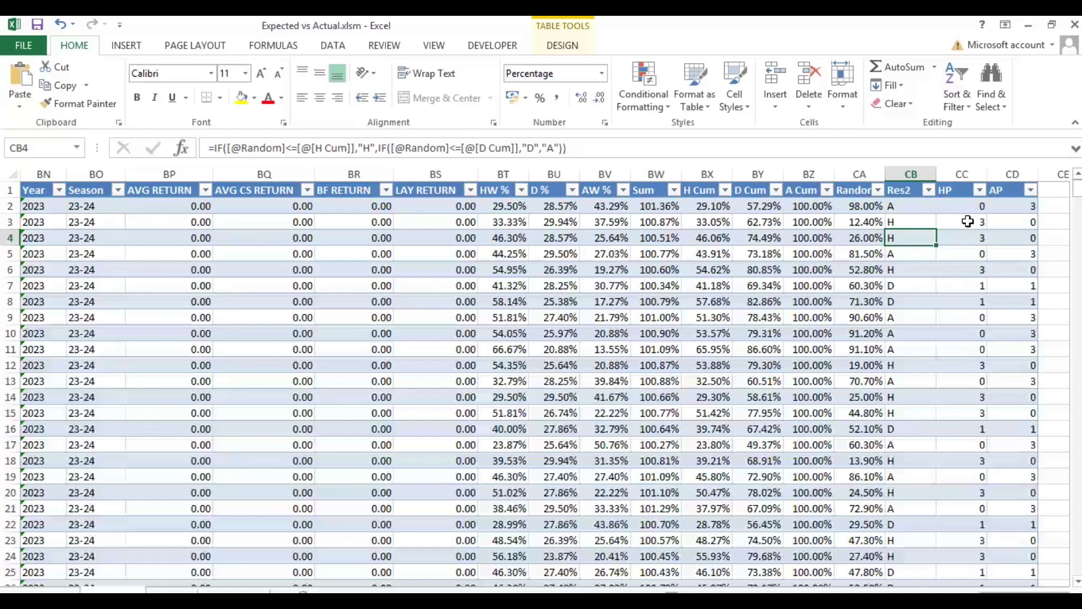
click(915, 205)
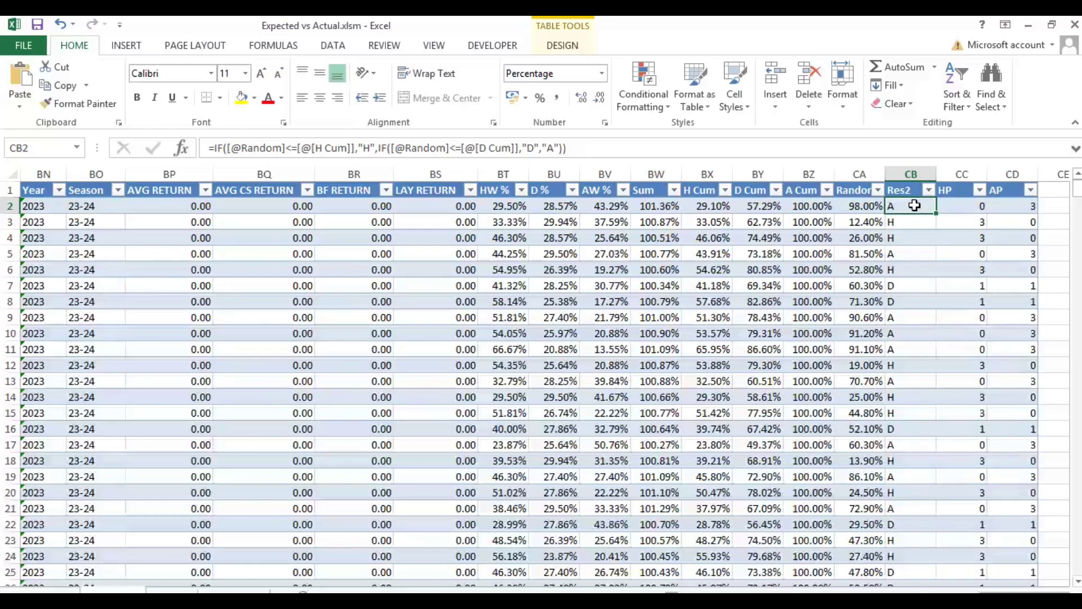
- Switch to the worksheet that lists the teams with their average points and points
drag(979, 590, 995, 590)
click(113, 590)
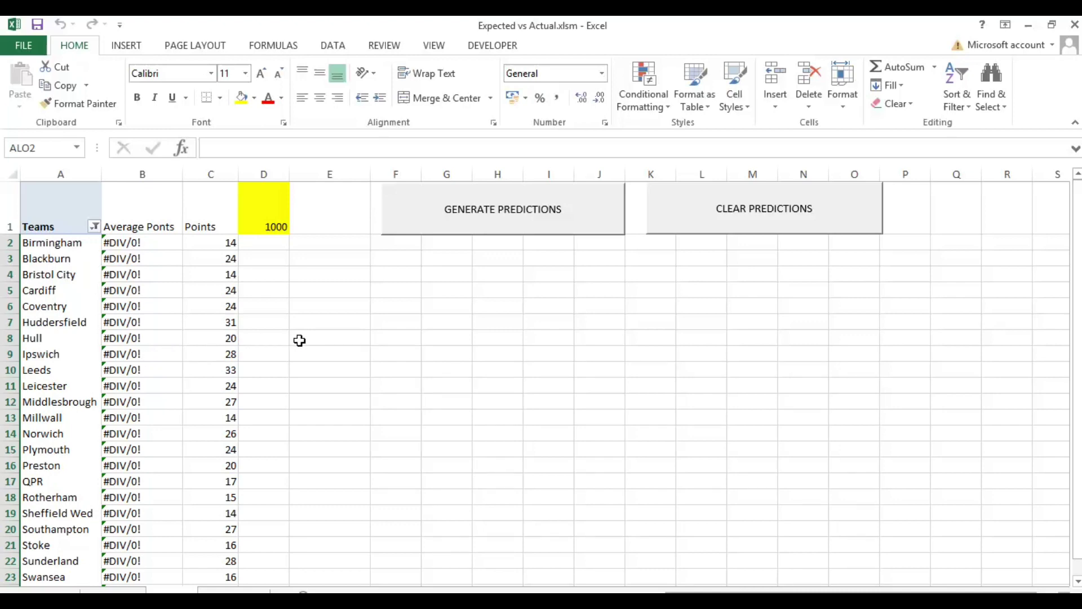
- Examine the SUMIFS formulas in the Points column for several teams, including Birmingham, Cardiff, Hull and Blackburn
scroll(108, 274, down, 3)
scroll(108, 275, up, 3)
click(220, 242)
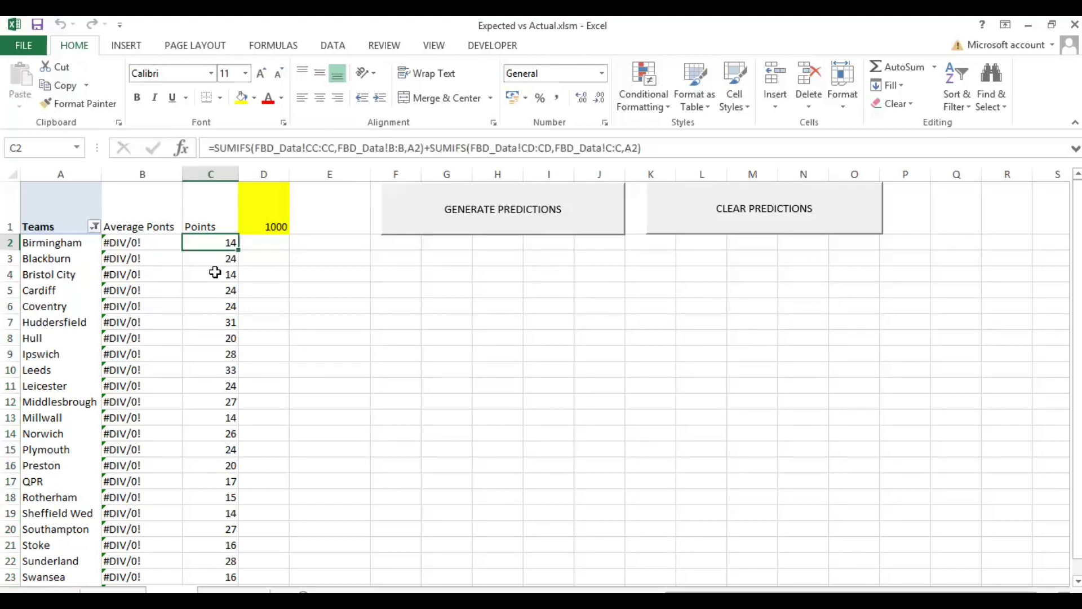
click(212, 289)
click(200, 337)
click(195, 260)
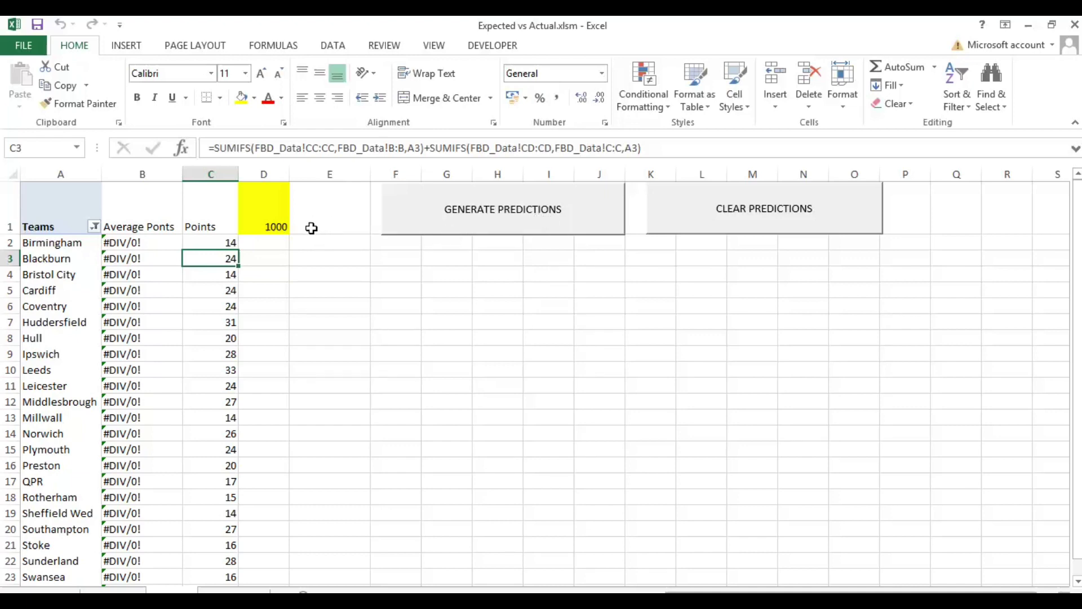
- Generate the points predictions for all teams, using the 1000 simulation runs set in D1
click(277, 223)
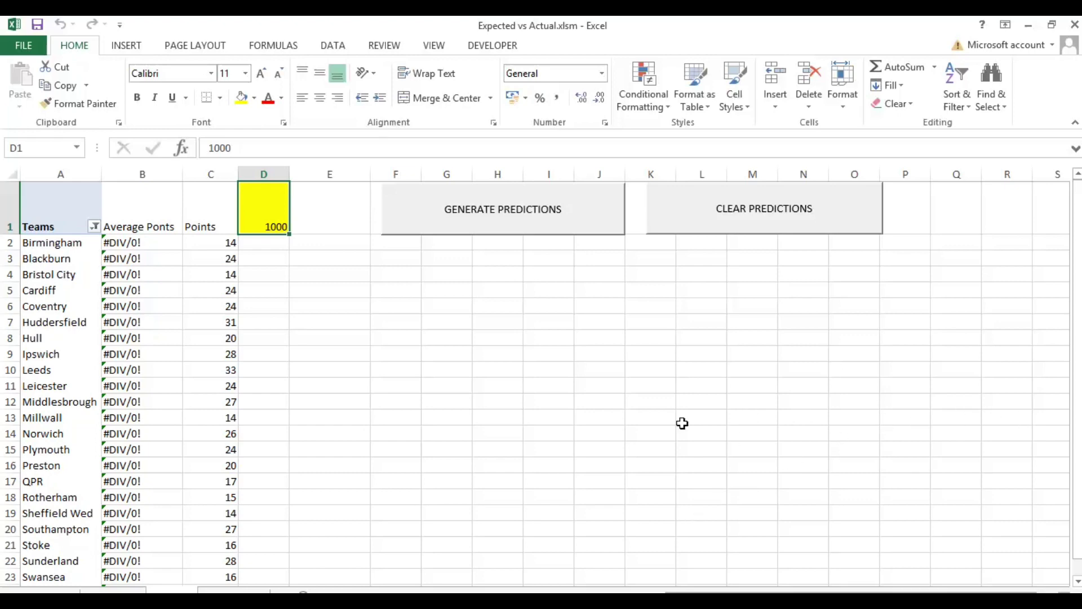
click(529, 222)
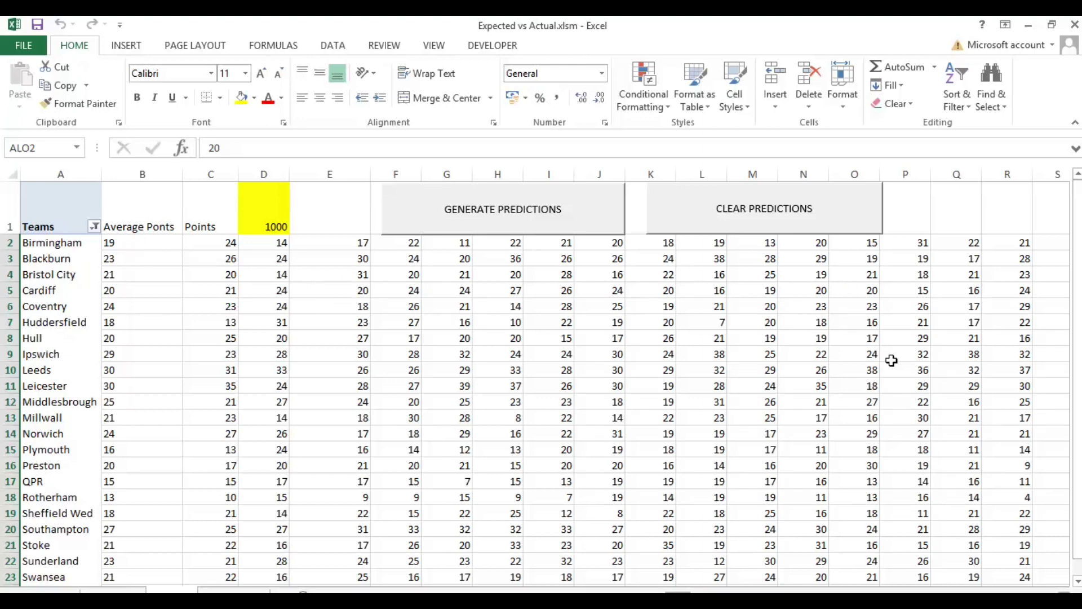
drag(674, 591, 586, 582)
- Switch to the worksheet that ranks teams by expected and actual points, and compare the two tables down to the last team
click(261, 580)
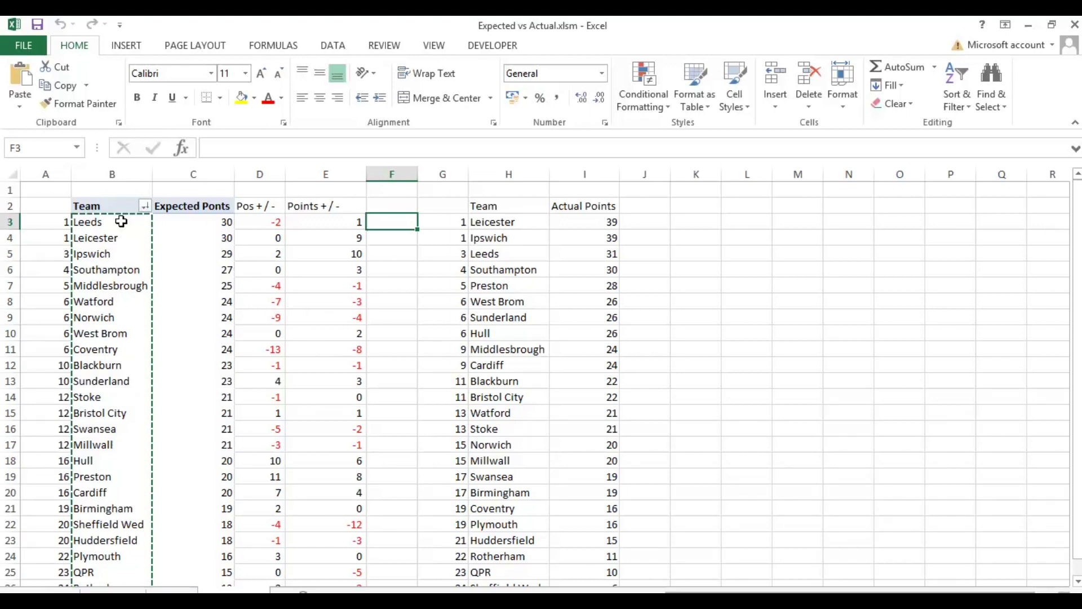
scroll(115, 241, down, 1)
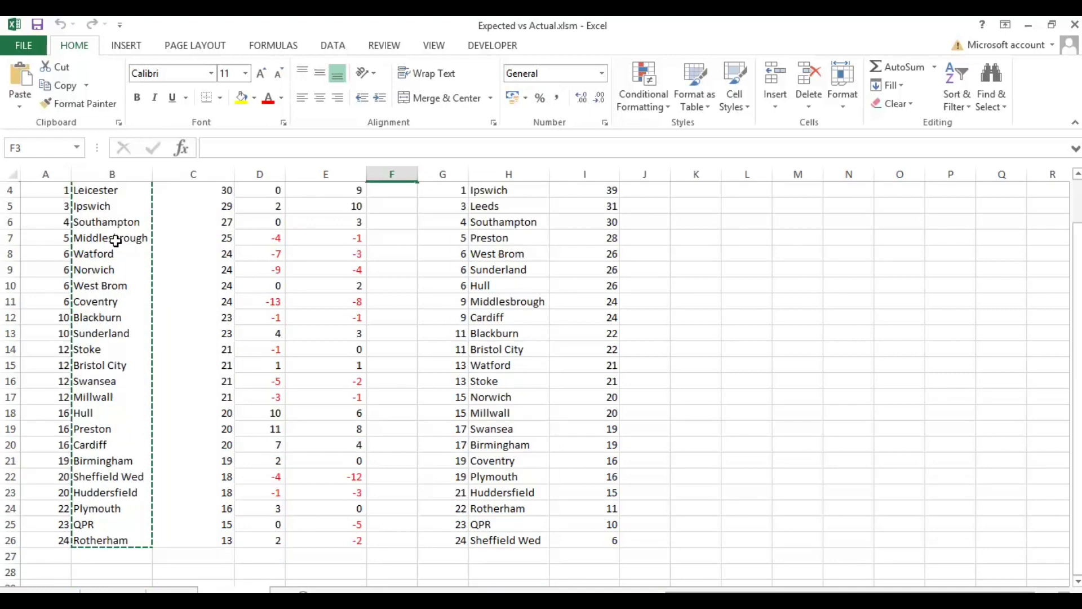
scroll(115, 241, up, 1)
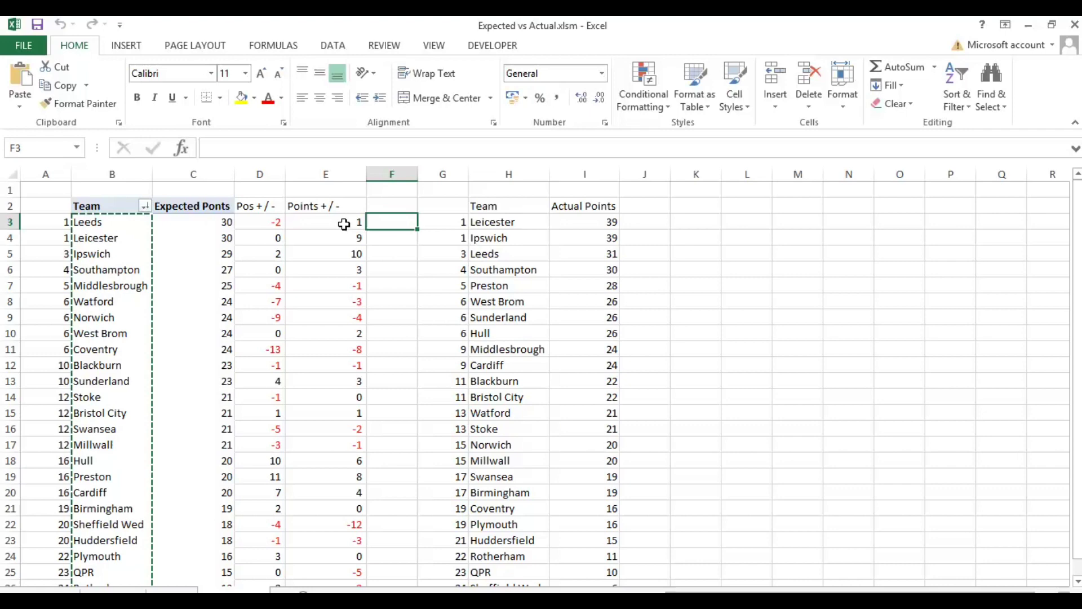
mouse_move(227, 219)
scroll(419, 272, down, 1)
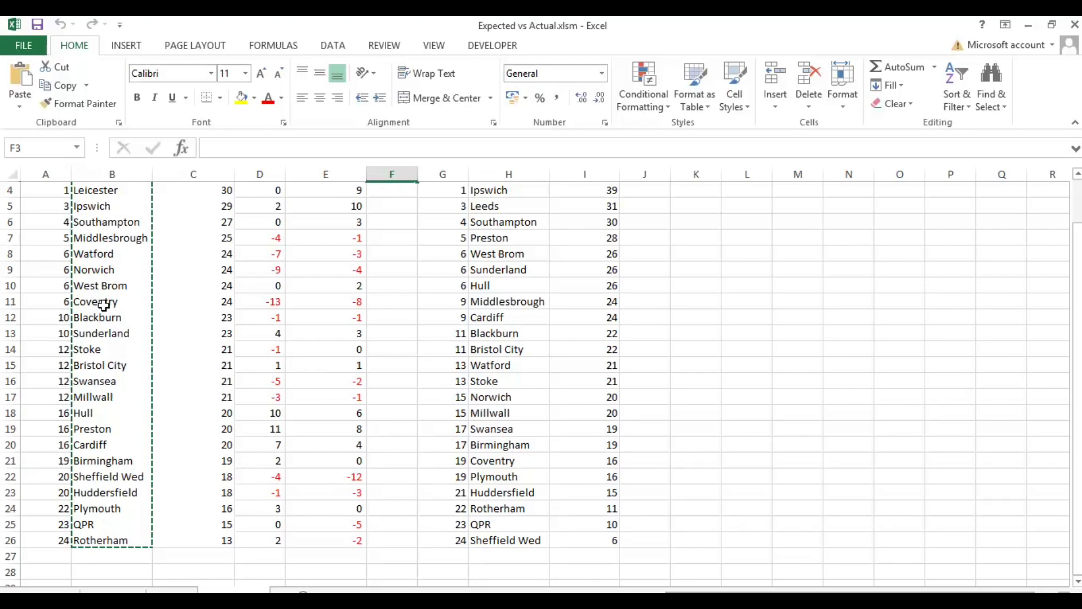
- Select Coventry's row from team name to Points +/- and compare it with the other teams
drag(104, 306, 333, 302)
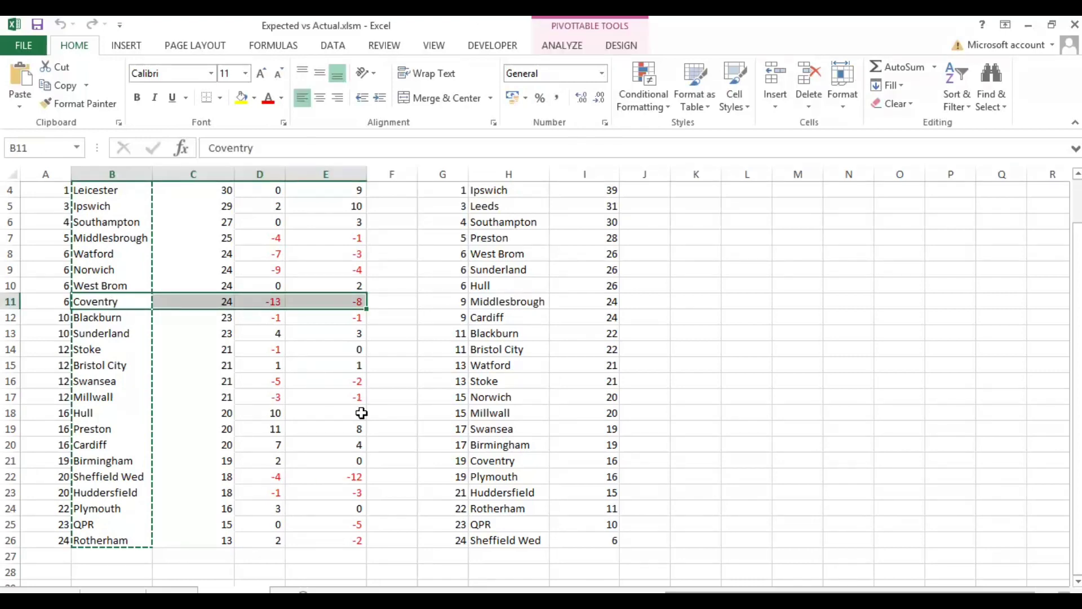
scroll(361, 413, up, 1)
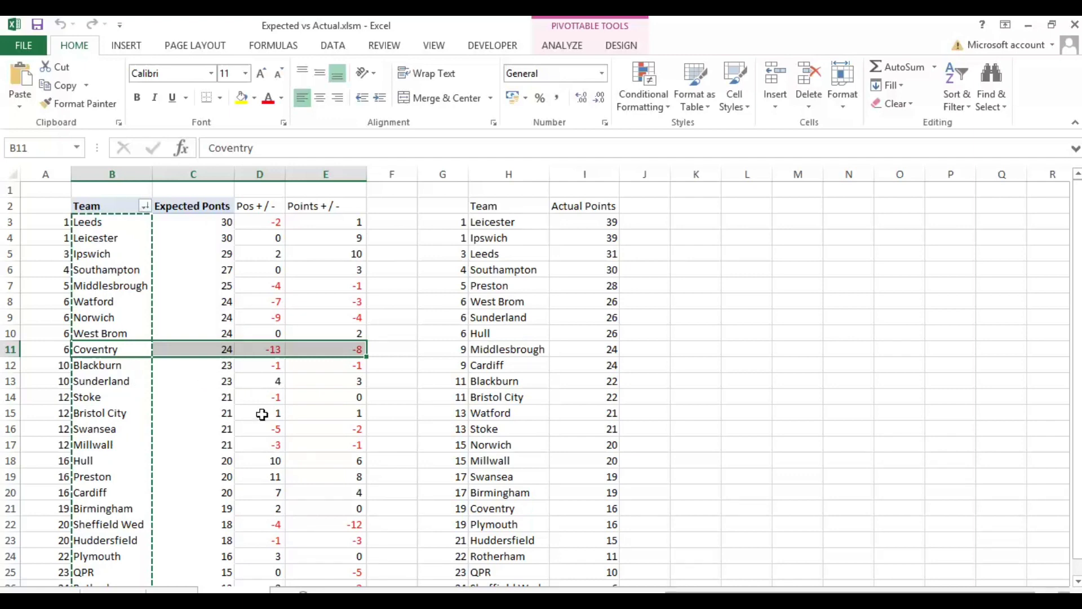
scroll(357, 404, down, 1)
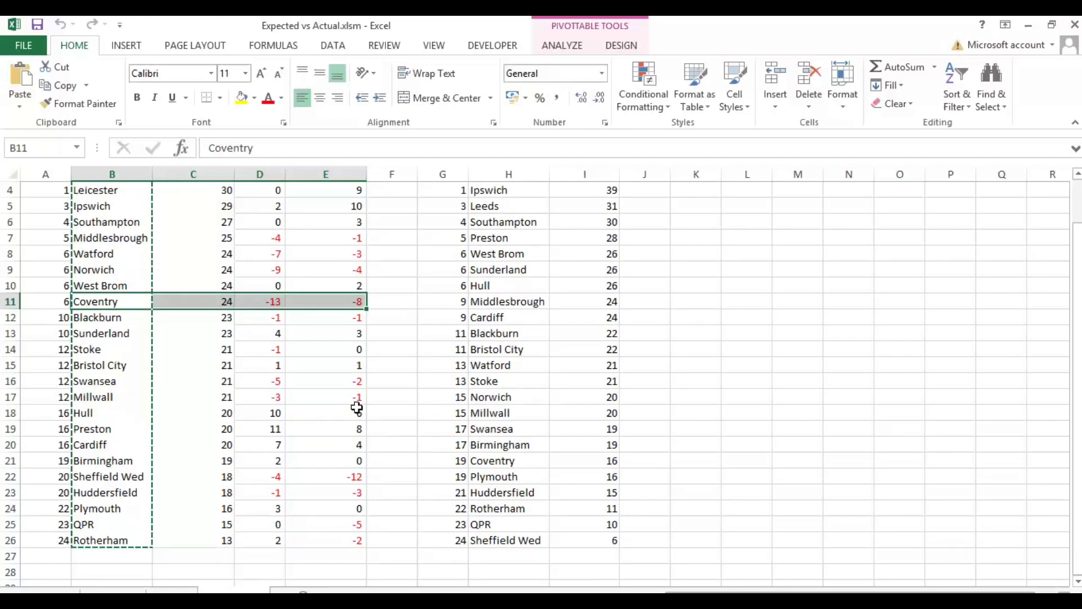
- Examine the Points +/- values and formulas for Sheffield Wed and Preston against the rest of the table
click(347, 481)
scroll(425, 399, up, 1)
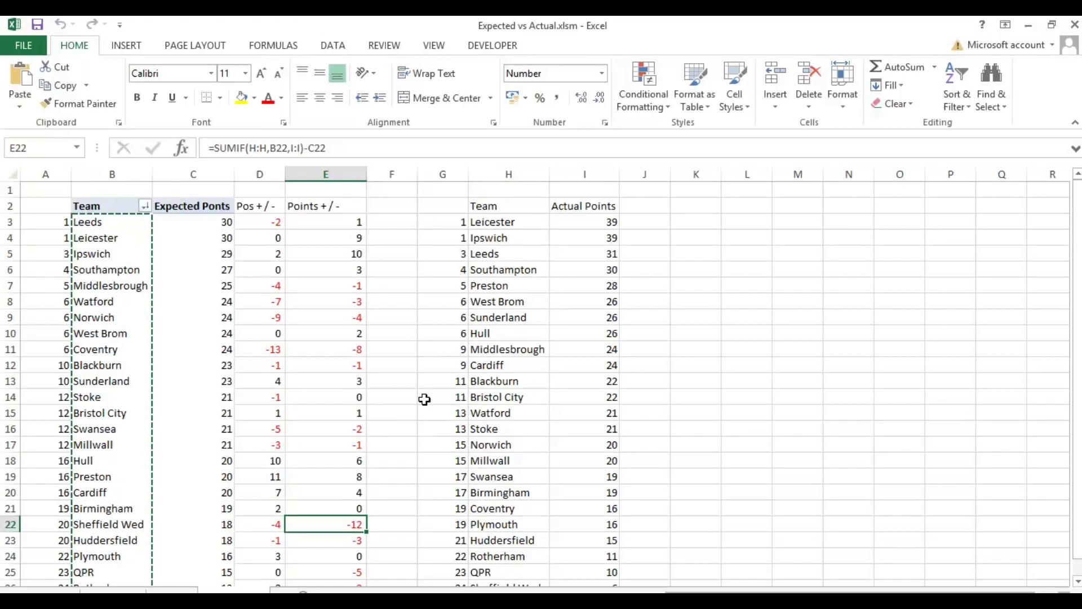
scroll(424, 400, down, 1)
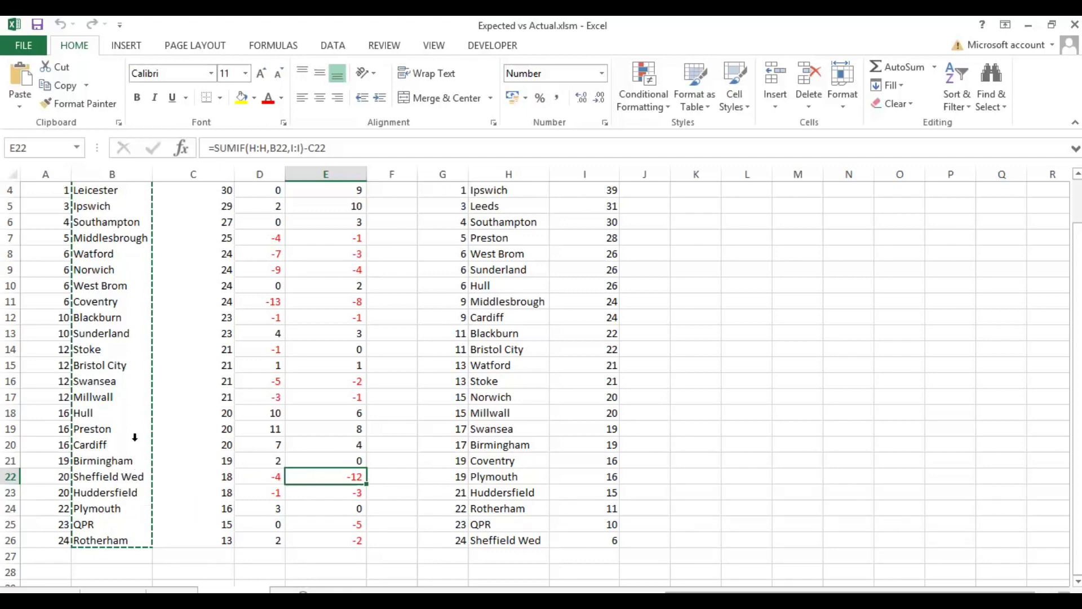
scroll(231, 300, up, 1)
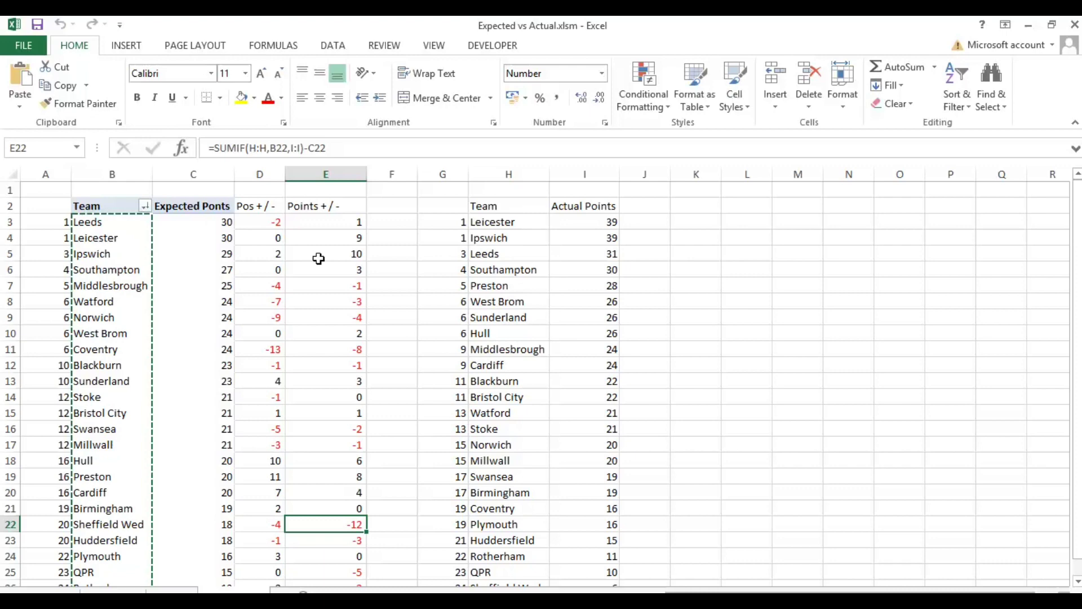
scroll(315, 350, down, 1)
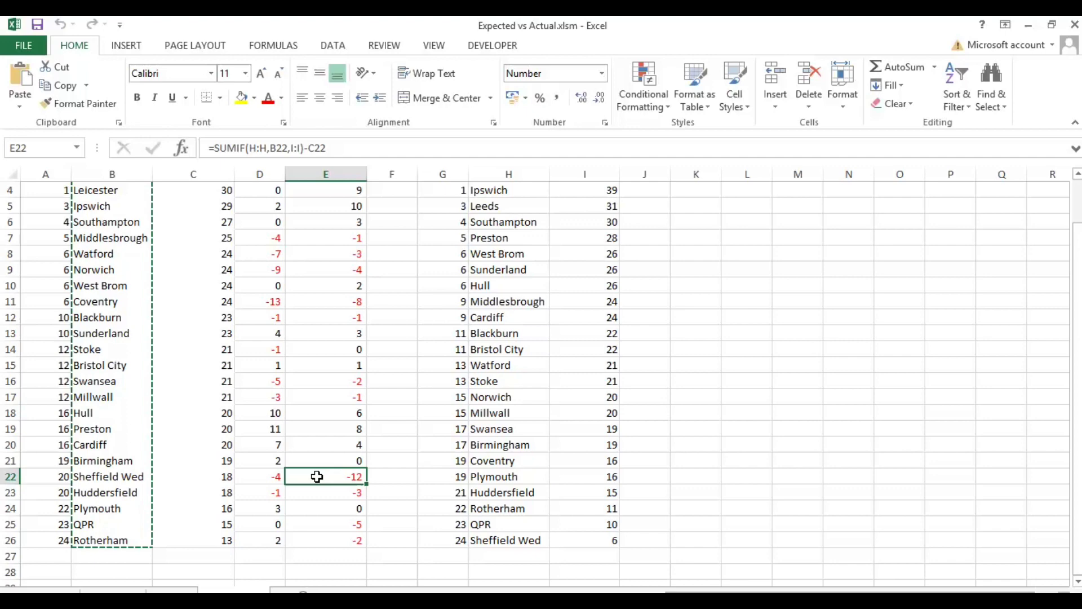
click(337, 431)
scroll(387, 447, up, 1)
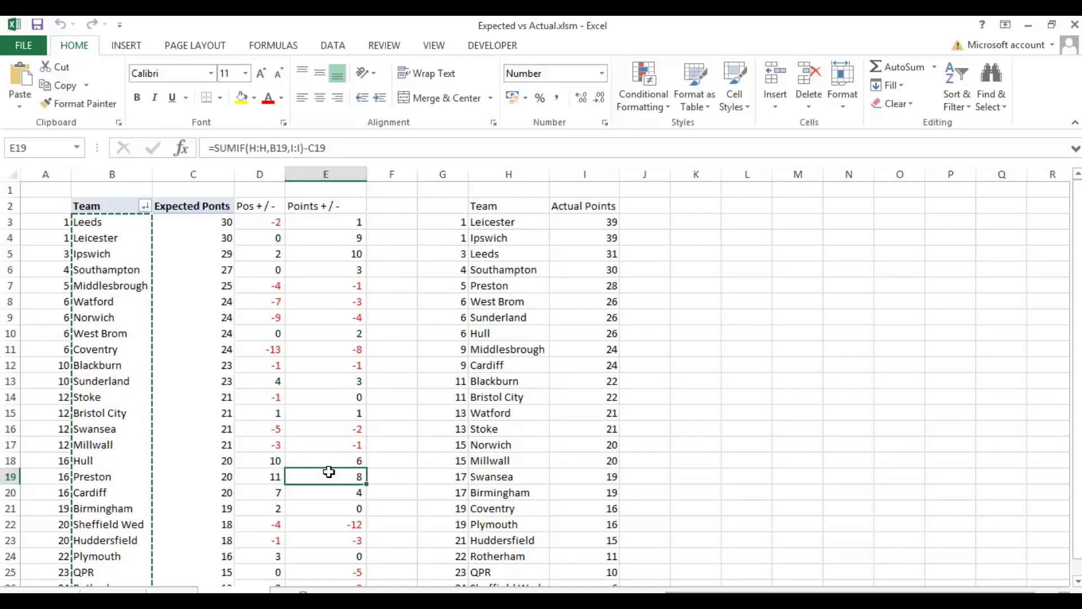